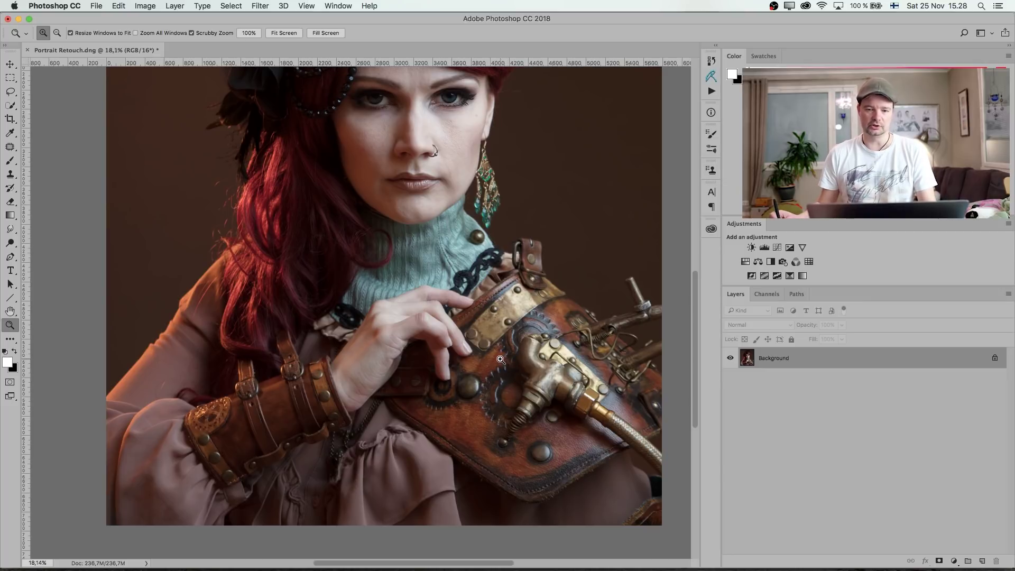
# Duplicate the Background layer twice.
pyautogui.moveTo(530, 391); pyautogui.dragTo(497, 395)
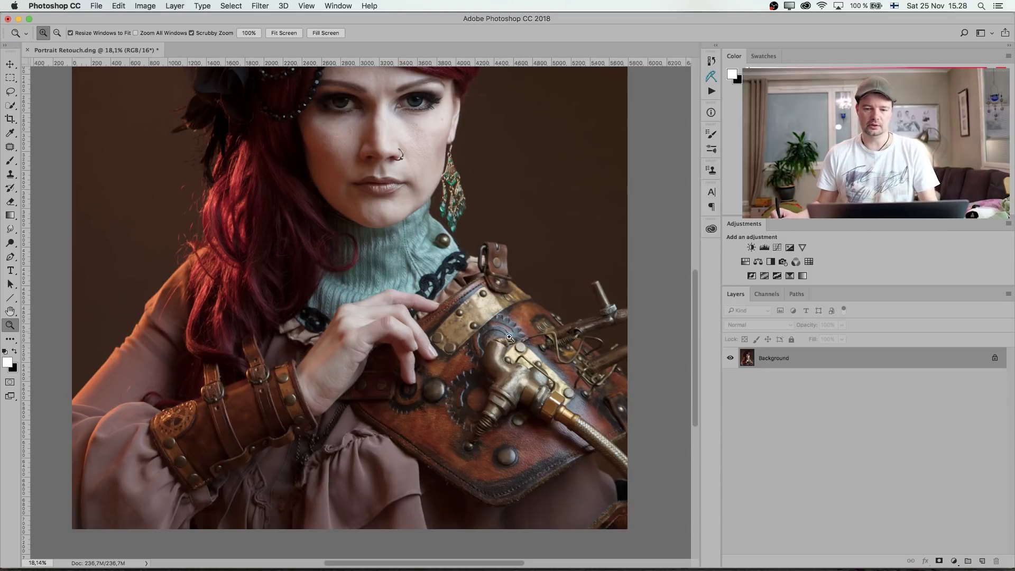
pyautogui.moveTo(520, 383)
pyautogui.mouseDown()
pyautogui.moveTo(543, 379)
pyautogui.moveTo(517, 381)
pyautogui.mouseUp()
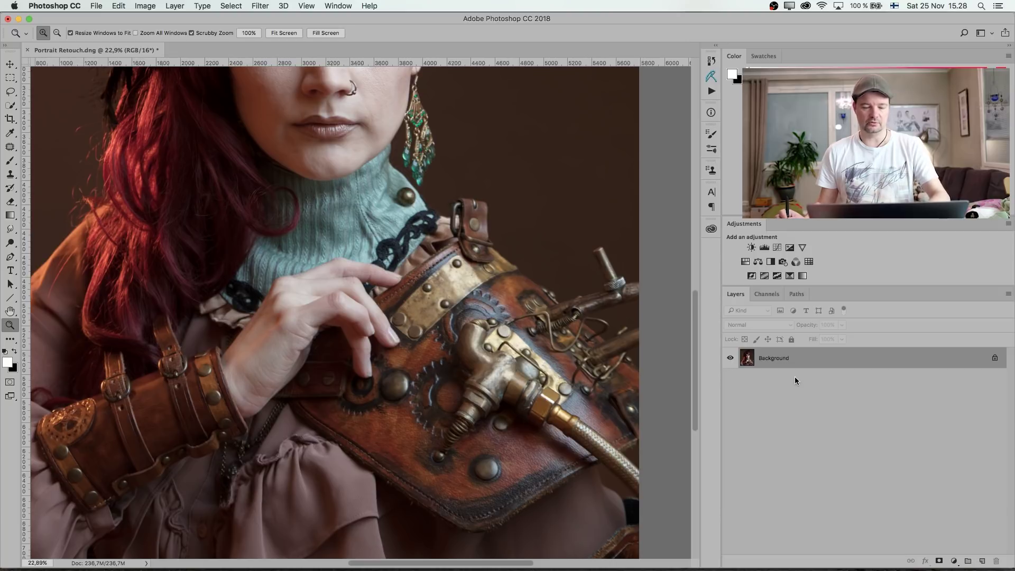
pyautogui.press('super+j')
pyautogui.press('super+j')
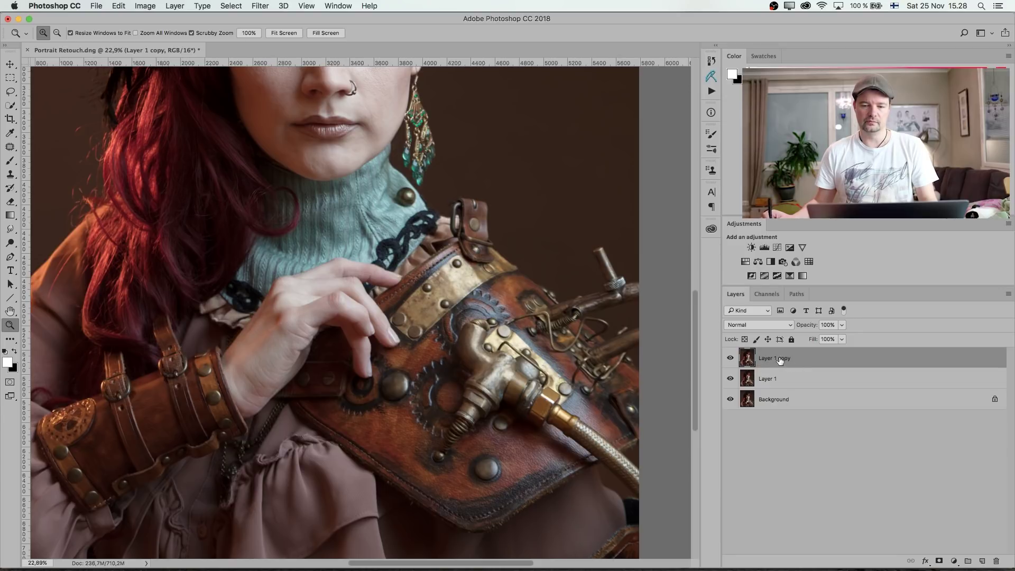
# Rename the topmost layer copy "vivid" and the copy beneath it "normal".
pyautogui.doubleClick(783, 360)
pyautogui.write('vivid')
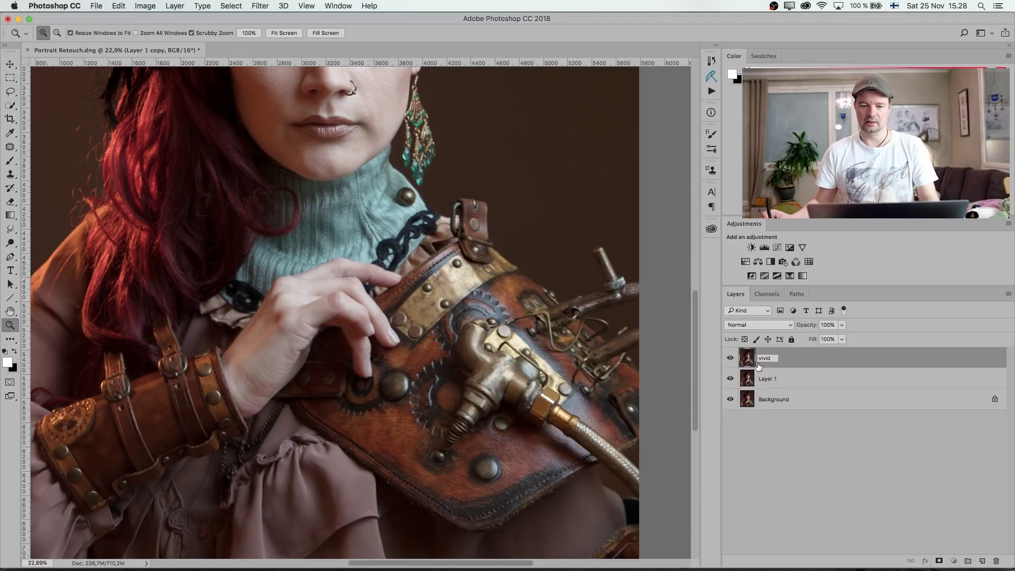
pyautogui.press('Return')
pyautogui.doubleClick(772, 377)
pyautogui.write('normal')
pyautogui.press('Return')
# Invert the colours of the vivid layer and set its blend mode to Vivid Light.
pyautogui.click(778, 358)
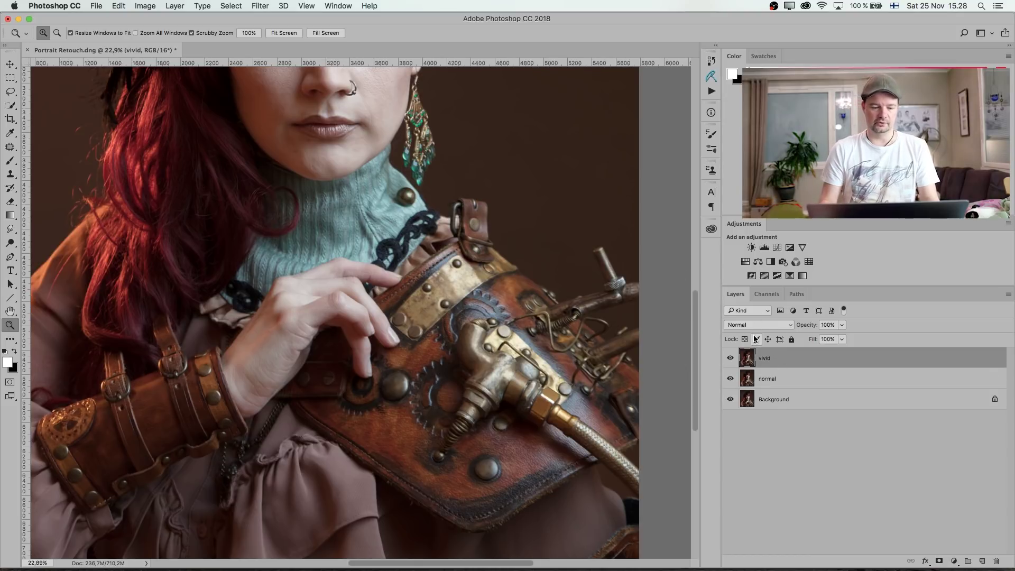
pyautogui.press('super+i')
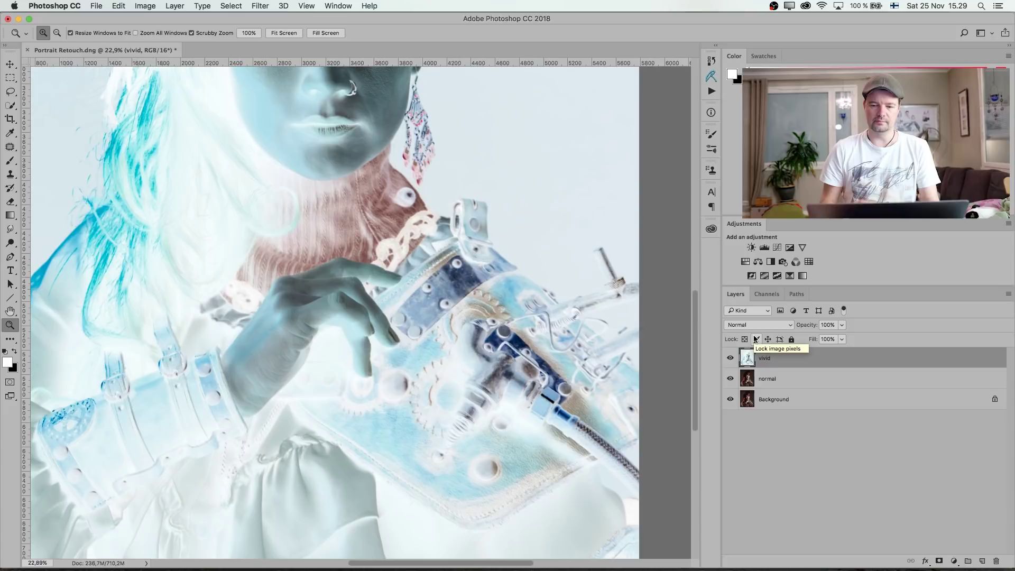
pyautogui.moveTo(356, 211); pyautogui.dragTo(425, 213)
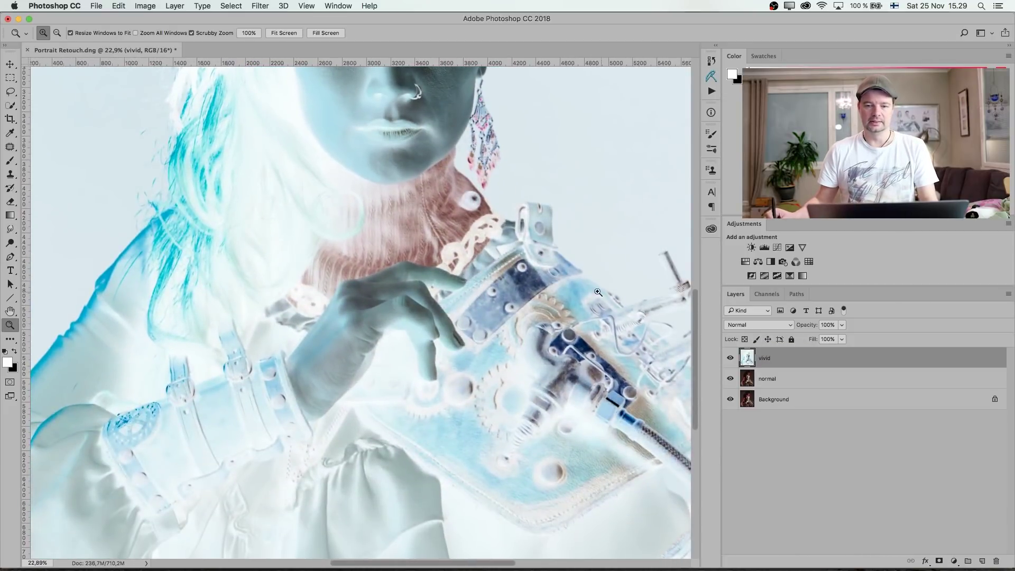
pyautogui.click(766, 328)
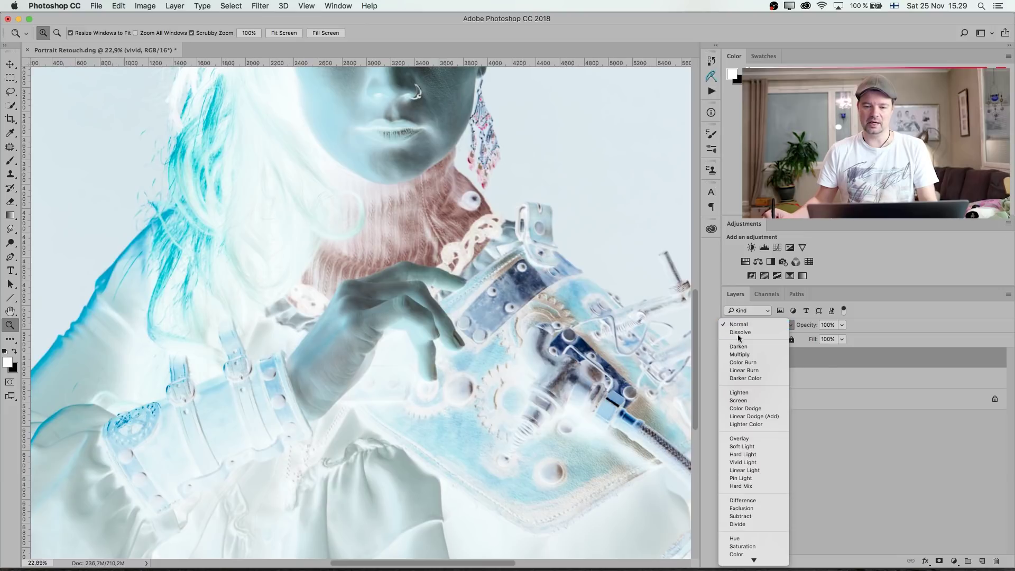
pyautogui.click(763, 460)
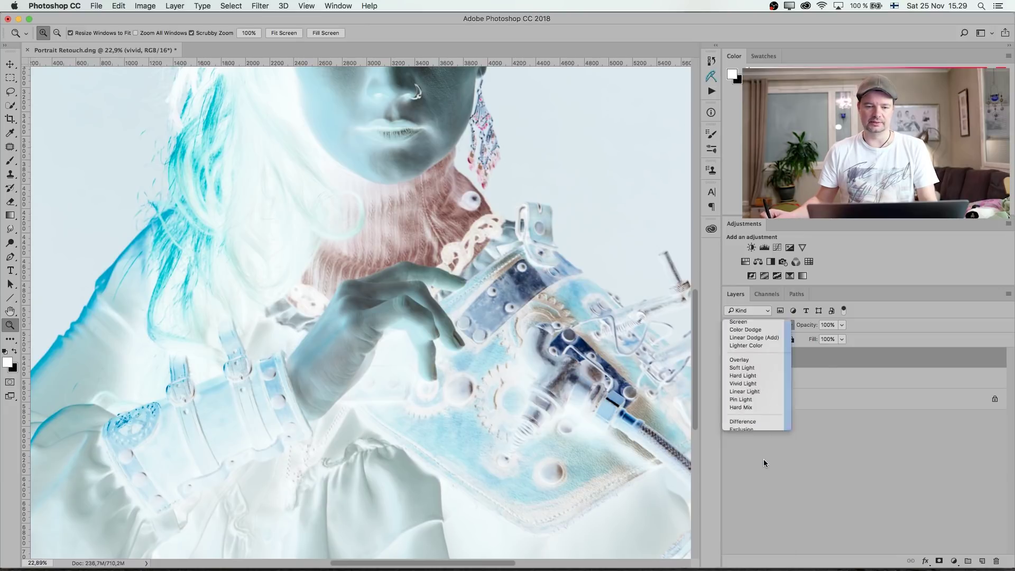
# Apply a Gaussian Blur with a radius of 20,4 pixels to the vivid layer.
pyautogui.moveTo(374, 243); pyautogui.dragTo(505, 381)
pyautogui.click(260, 6)
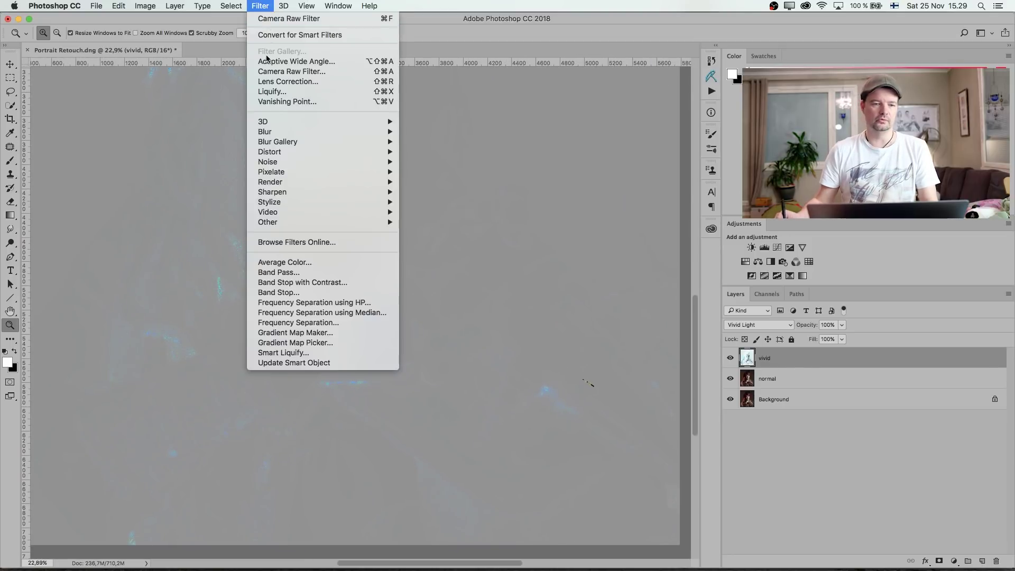
pyautogui.moveTo(270, 138)
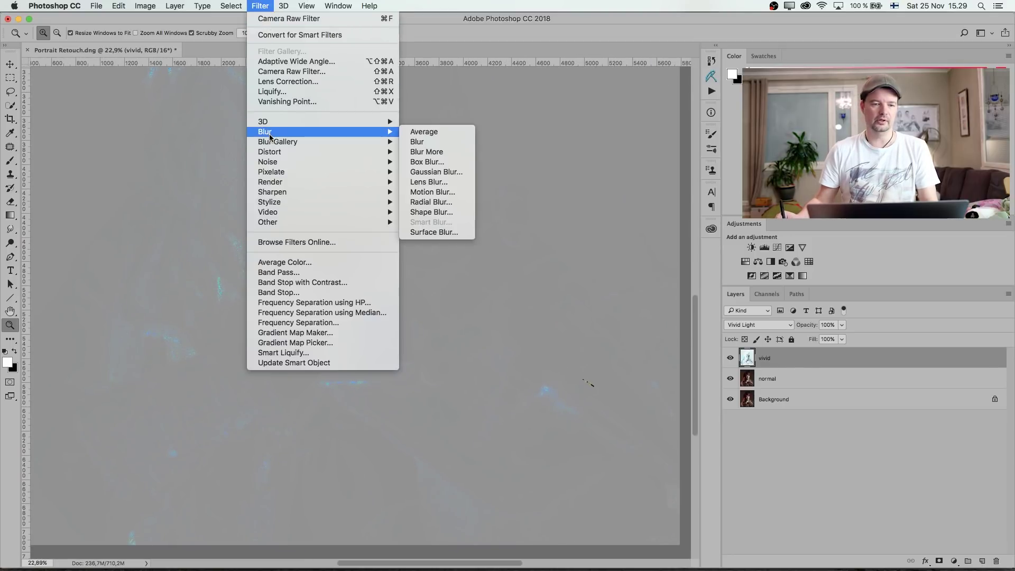
pyautogui.click(459, 168)
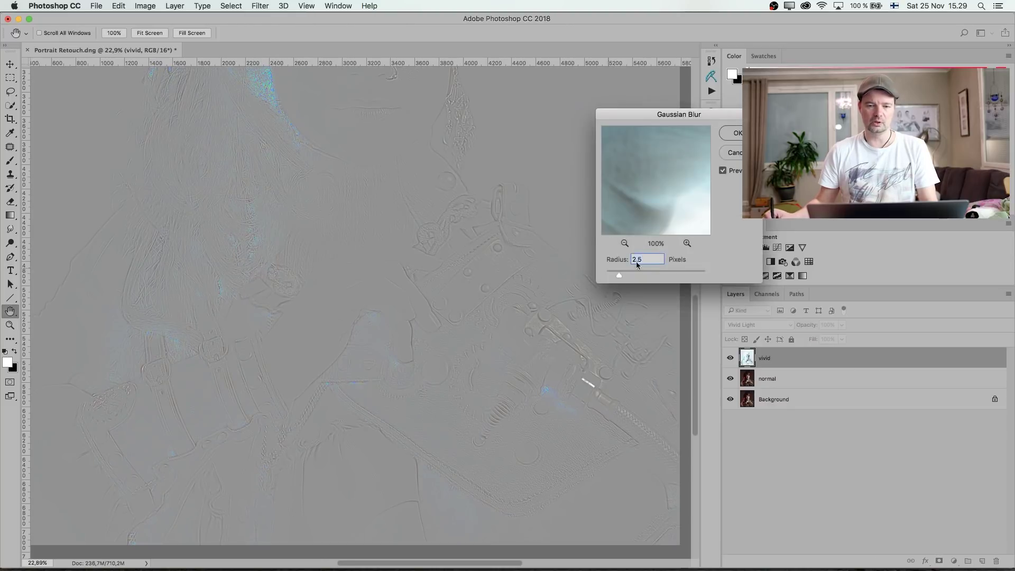
pyautogui.moveTo(630, 274); pyautogui.dragTo(652, 278)
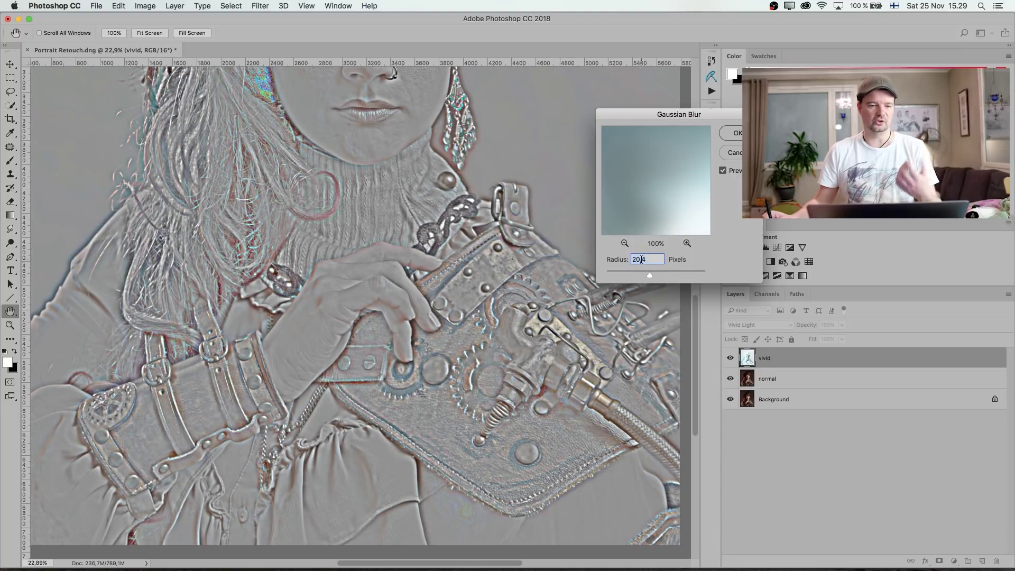
pyautogui.moveTo(650, 275); pyautogui.dragTo(654, 270)
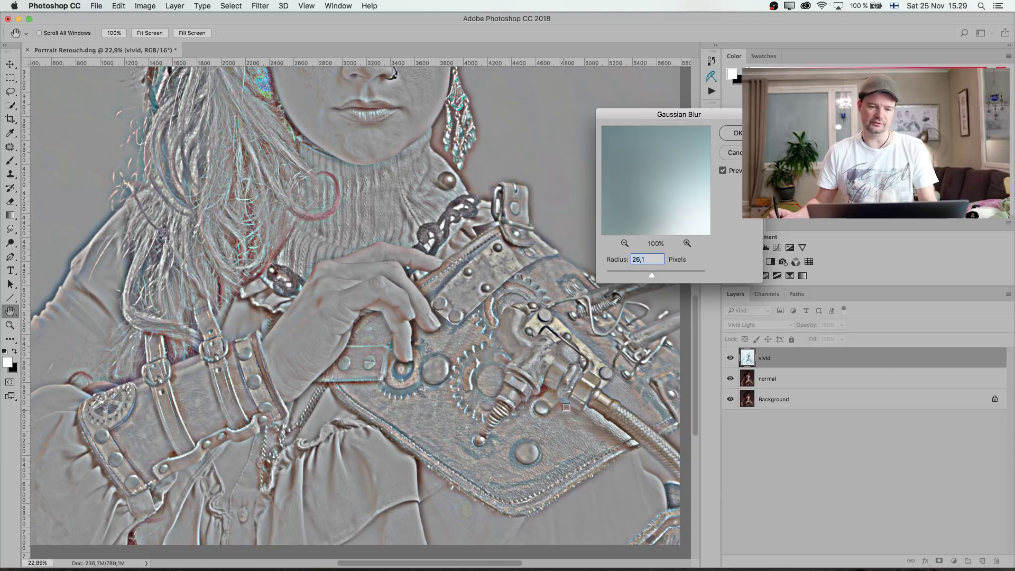
pyautogui.moveTo(652, 276); pyautogui.dragTo(657, 277)
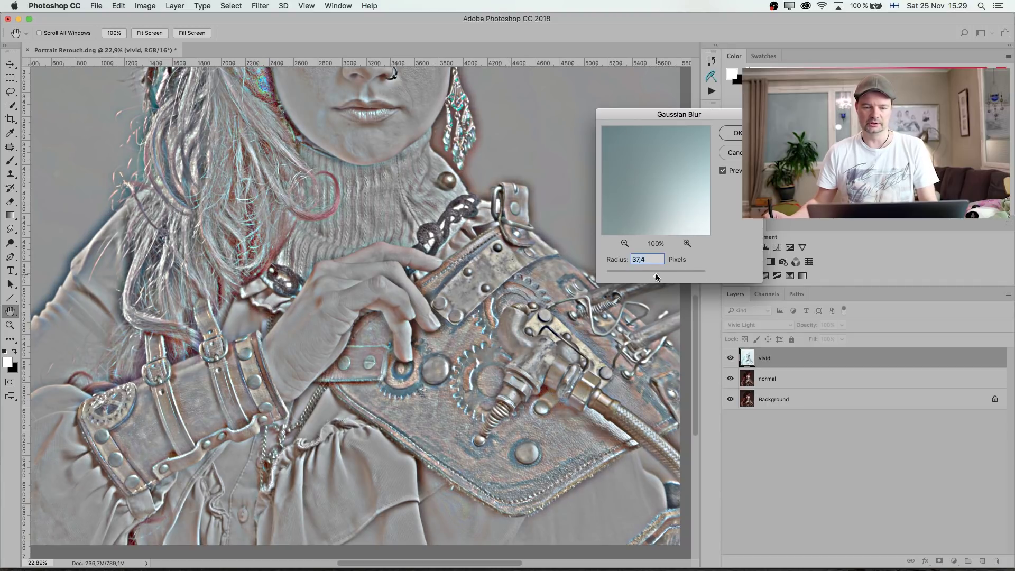
pyautogui.moveTo(651, 277); pyautogui.dragTo(651, 278)
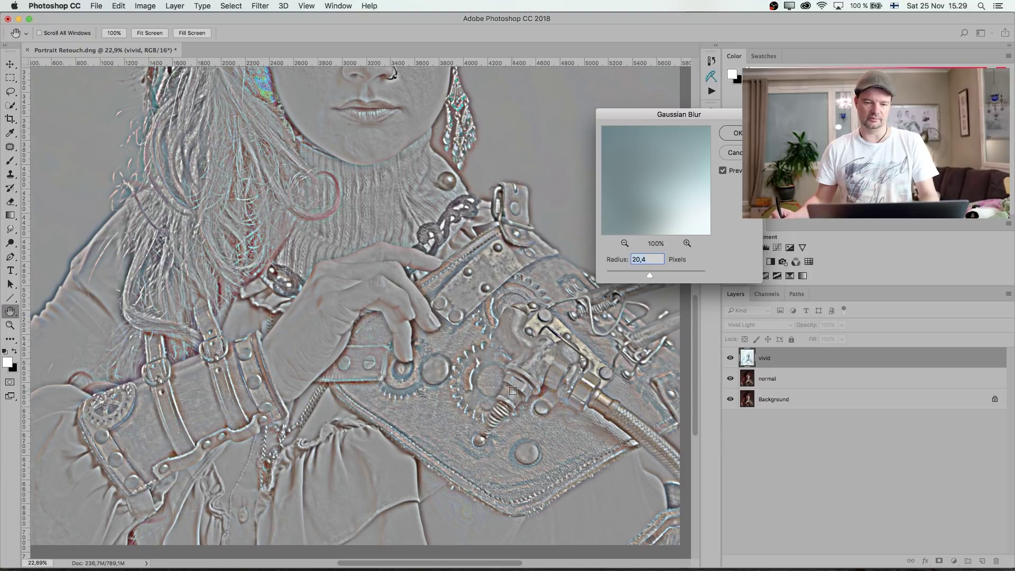
pyautogui.click(738, 134)
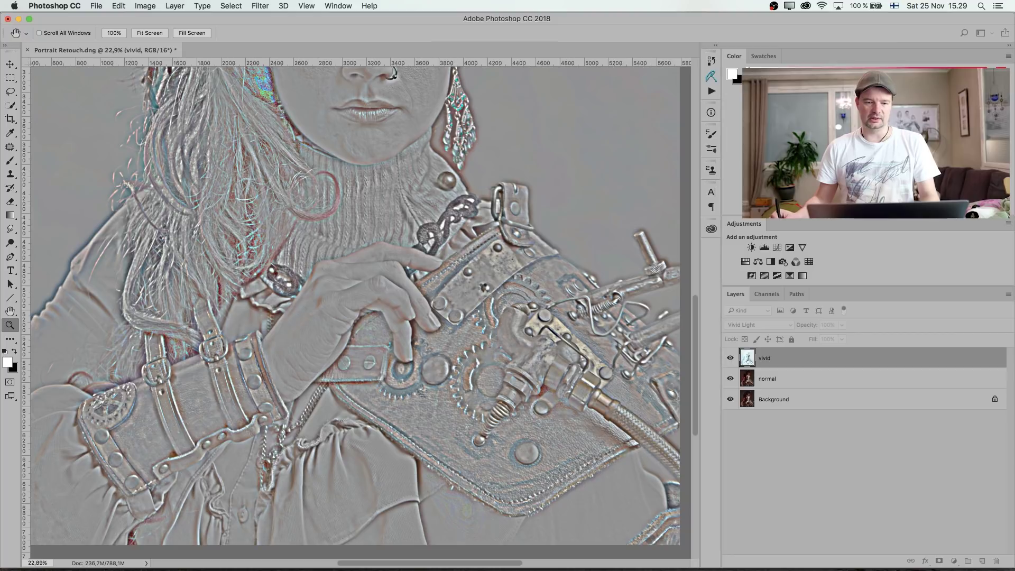
# Merge the vivid layer down into the normal layer and desaturate the merged result.
pyautogui.scroll(5, 482, 379)
pyautogui.scroll(-10, 491, 383)
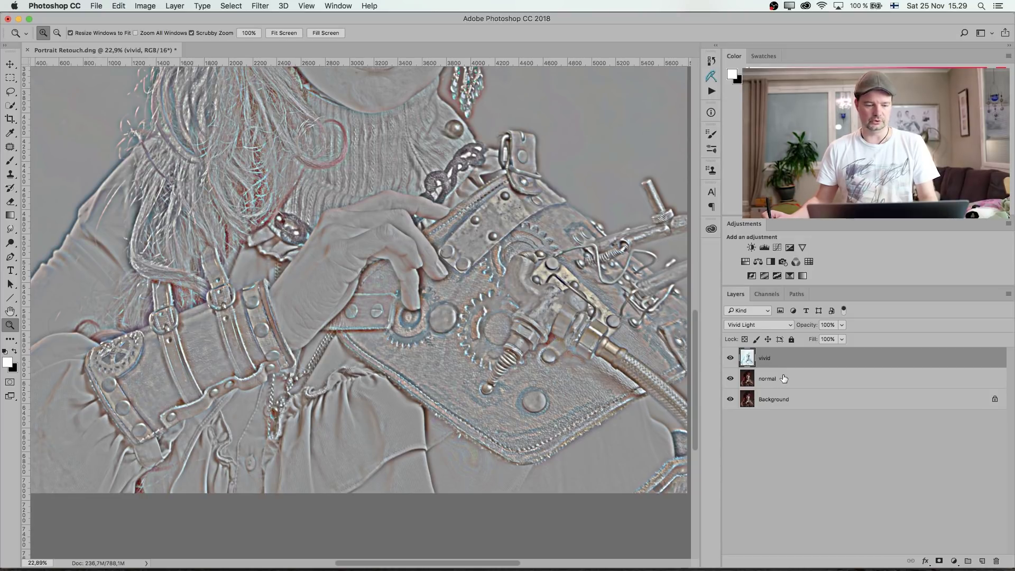
pyautogui.press('super+e')
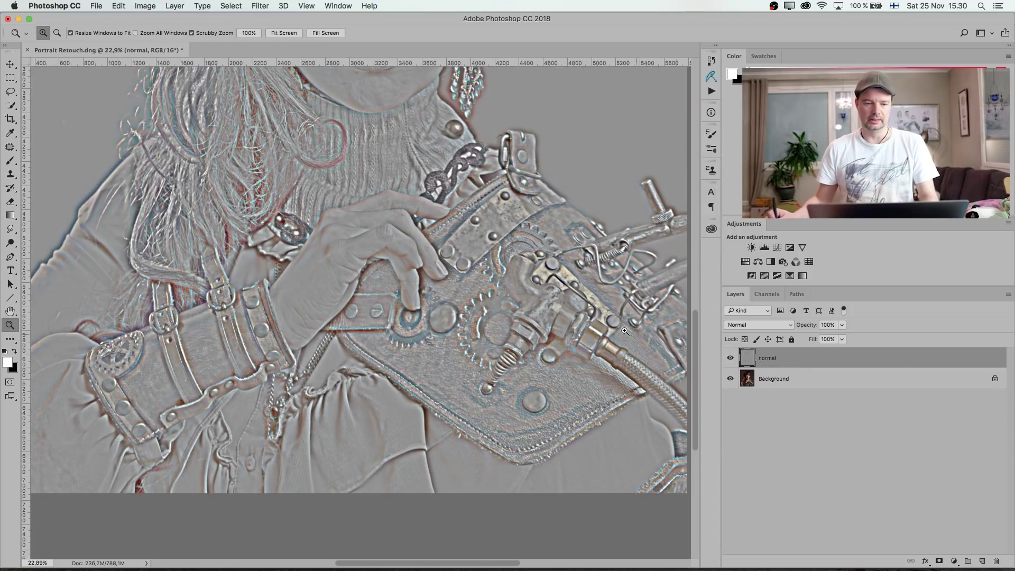
pyautogui.moveTo(432, 212); pyautogui.dragTo(449, 227)
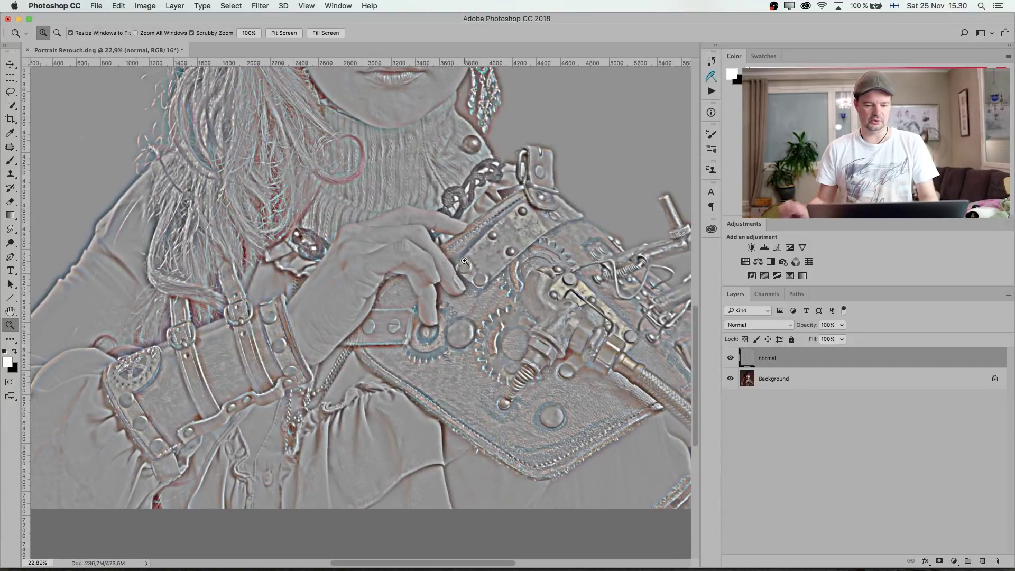
pyautogui.press('shift+super+u')
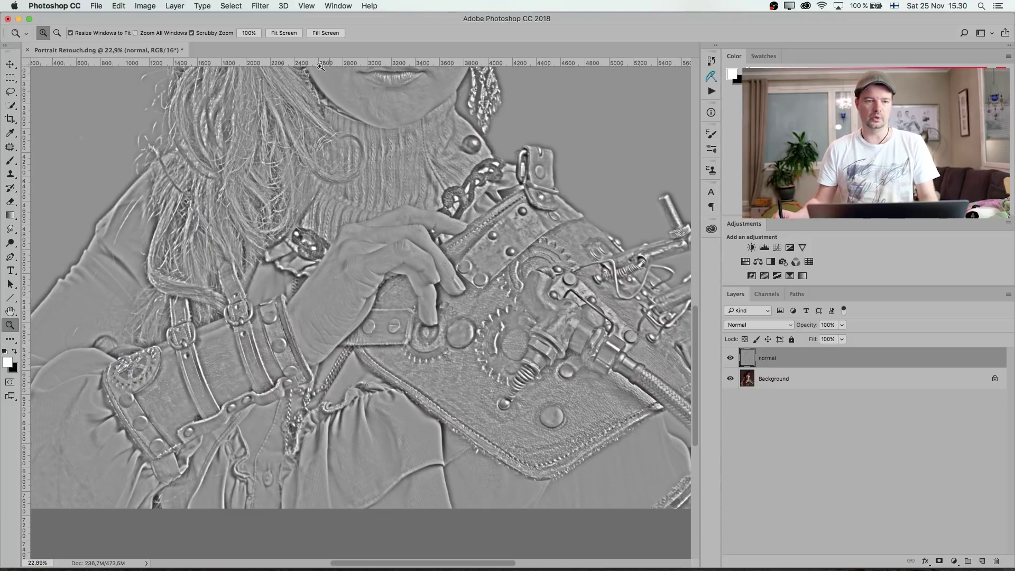
# Apply a Gaussian Blur with a radius of 7,2 pixels to the desaturated normal layer.
pyautogui.click(261, 6)
pyautogui.moveTo(285, 132)
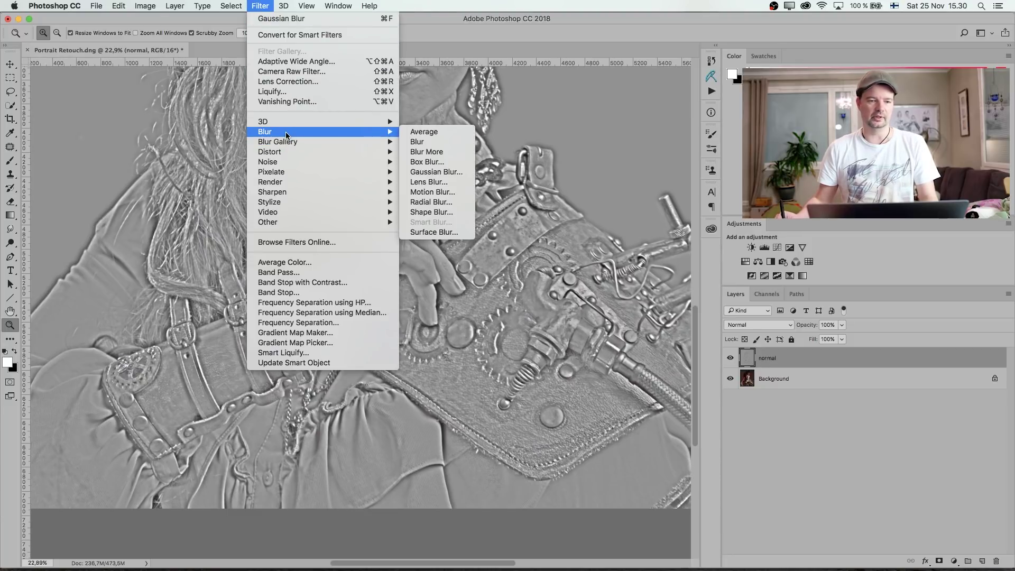
pyautogui.click(437, 173)
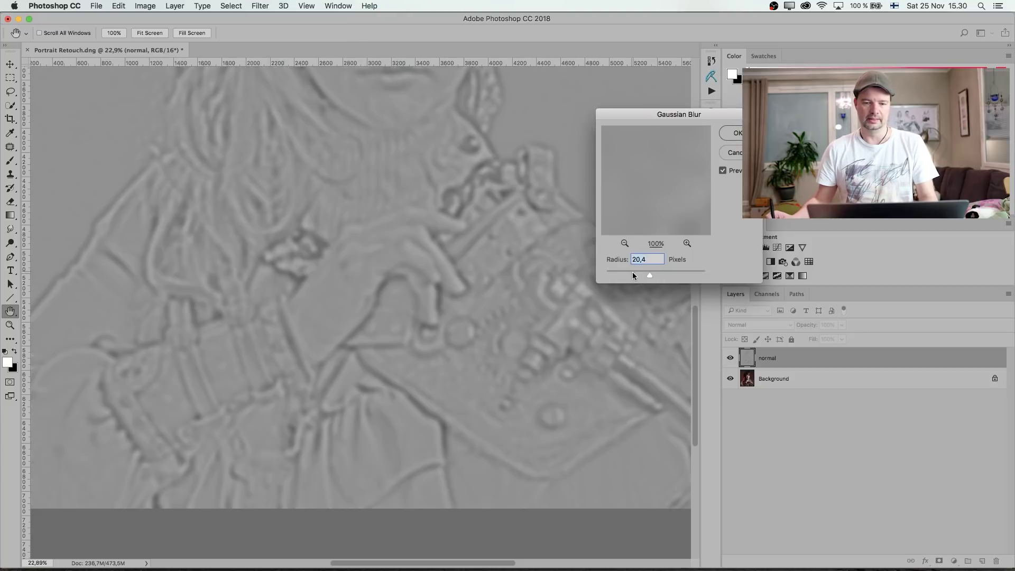
pyautogui.moveTo(632, 273); pyautogui.dragTo(626, 275)
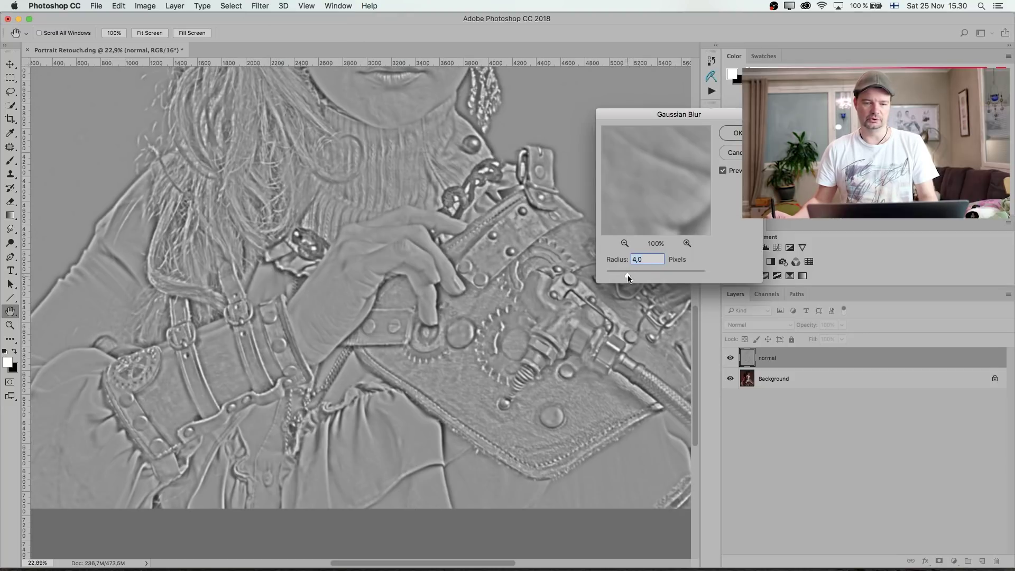
pyautogui.moveTo(633, 273); pyautogui.dragTo(636, 274)
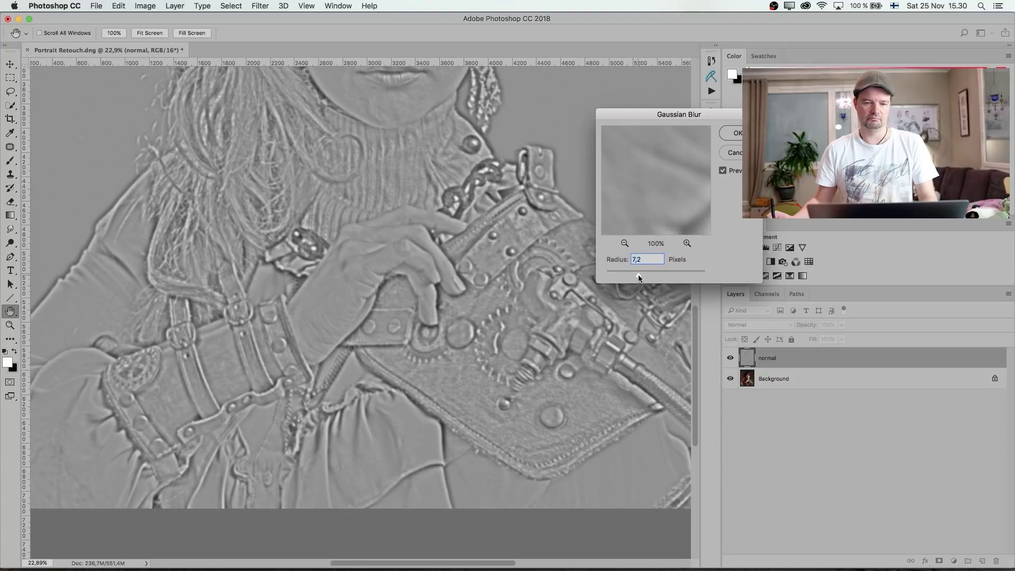
pyautogui.click(738, 135)
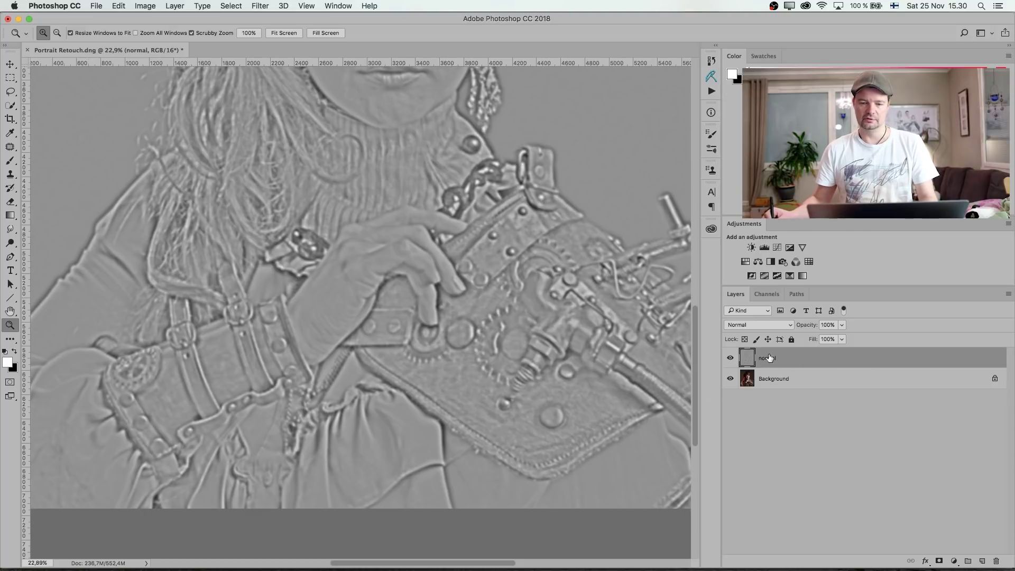
# Set the normal layer's blend mode to Overlay and compare the leather and metal details with the layer hidden and shown.
pyautogui.click(758, 330)
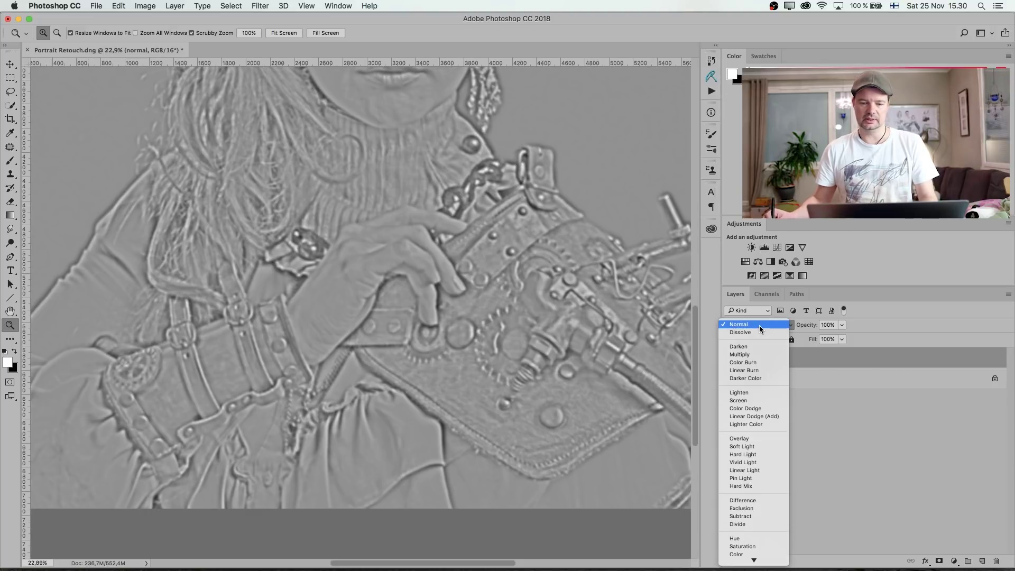
pyautogui.click(764, 437)
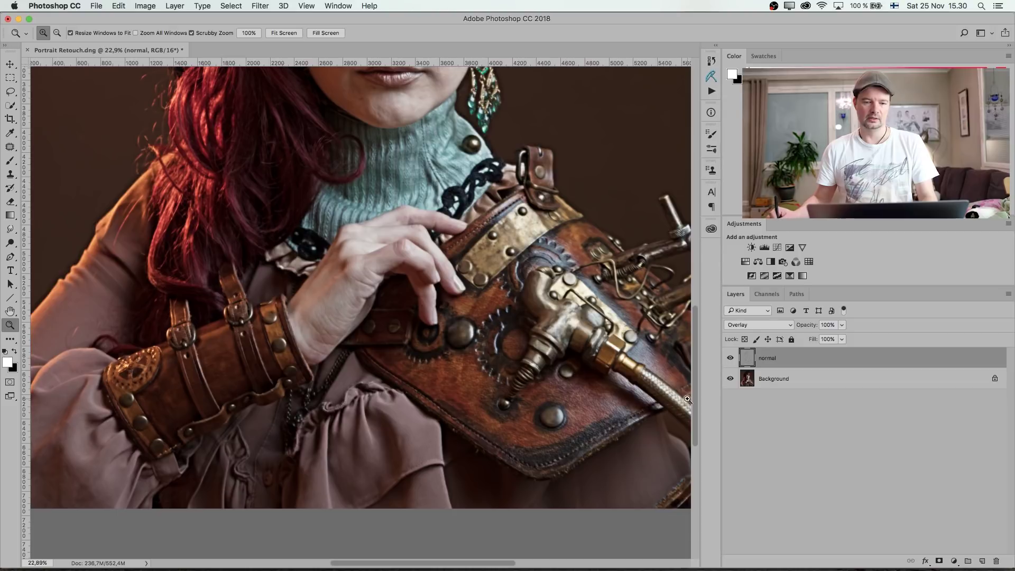
pyautogui.moveTo(531, 323); pyautogui.dragTo(493, 300)
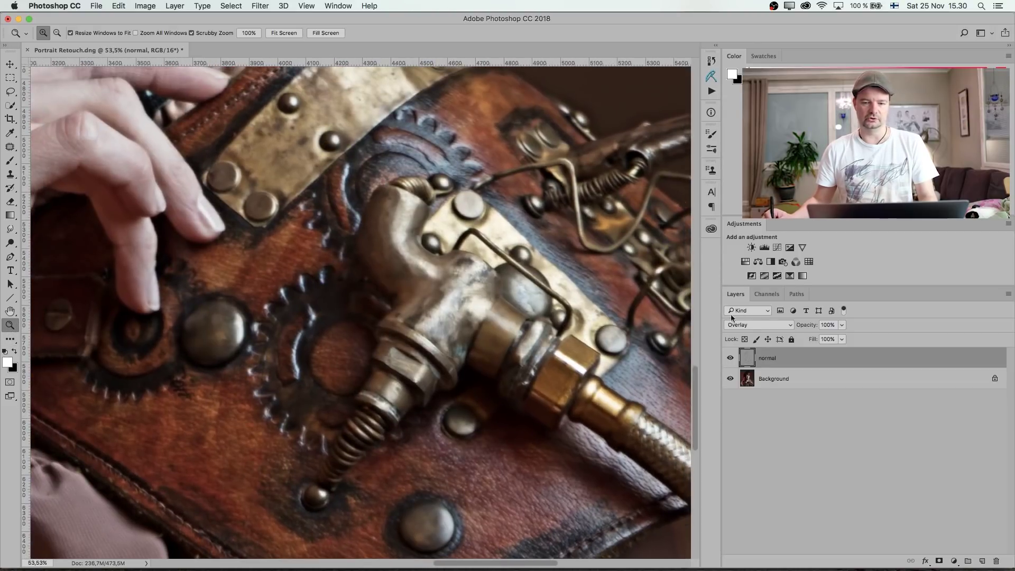
pyautogui.click(733, 359)
pyautogui.click(734, 360)
pyautogui.click(735, 359)
pyautogui.click(736, 360)
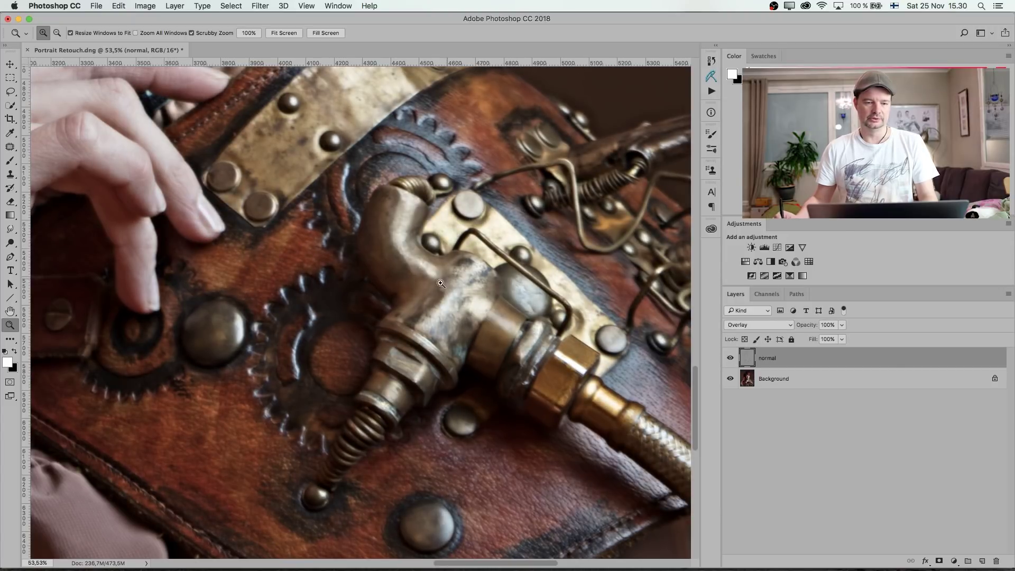
# Add a black mask to the normal layer and paint white with a 125-pixel brush over the metal pipes and fittings.
pyautogui.moveTo(447, 279); pyautogui.dragTo(402, 278)
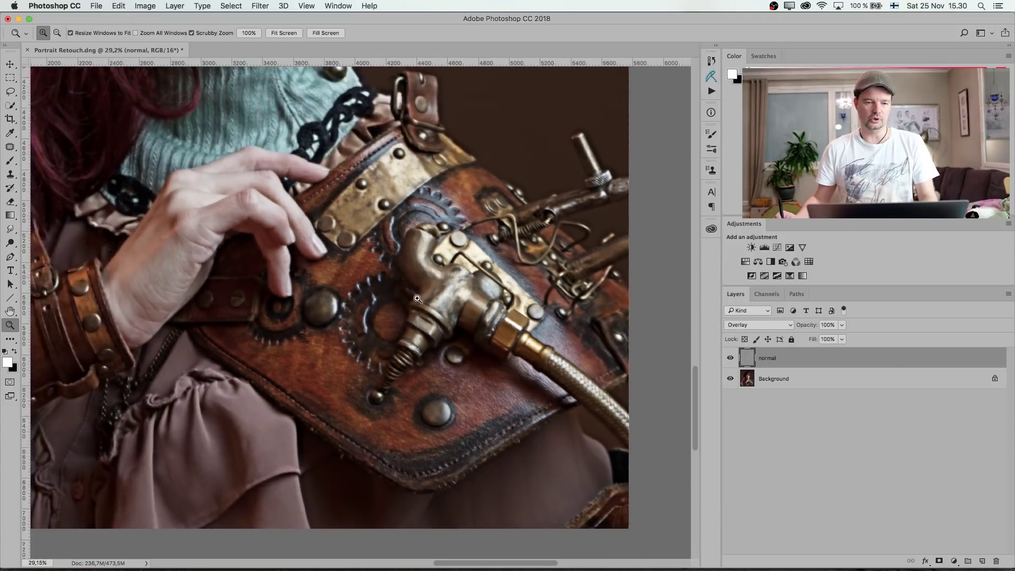
pyautogui.keyDown('alt'); pyautogui.click(941, 560); pyautogui.keyUp('alt')
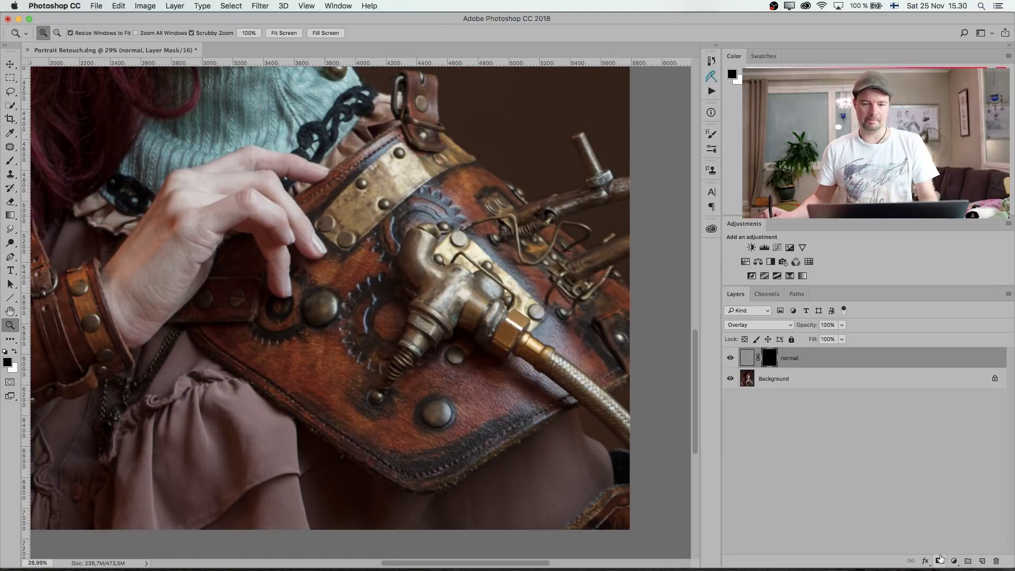
pyautogui.press('b')
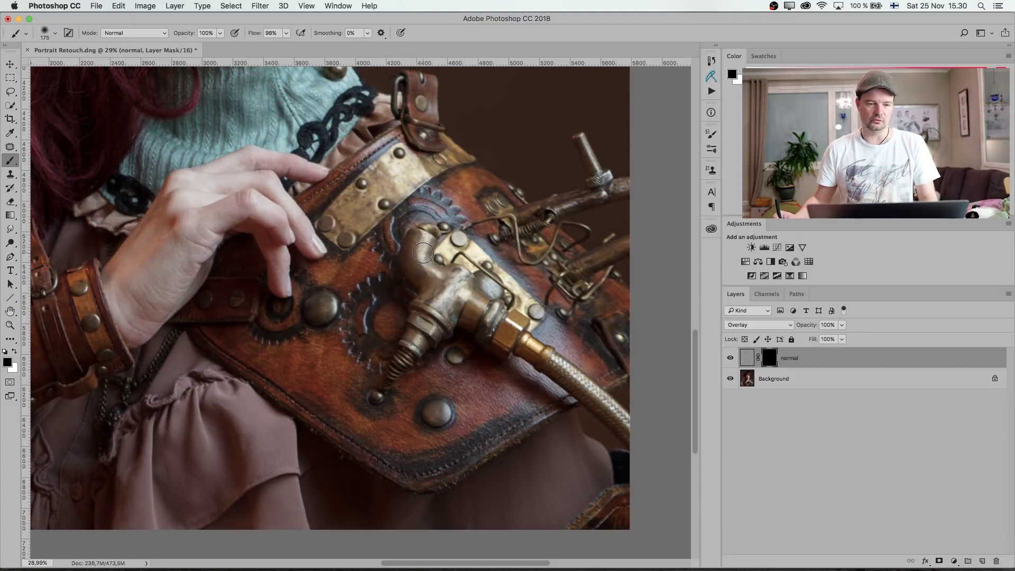
pyautogui.press('x')
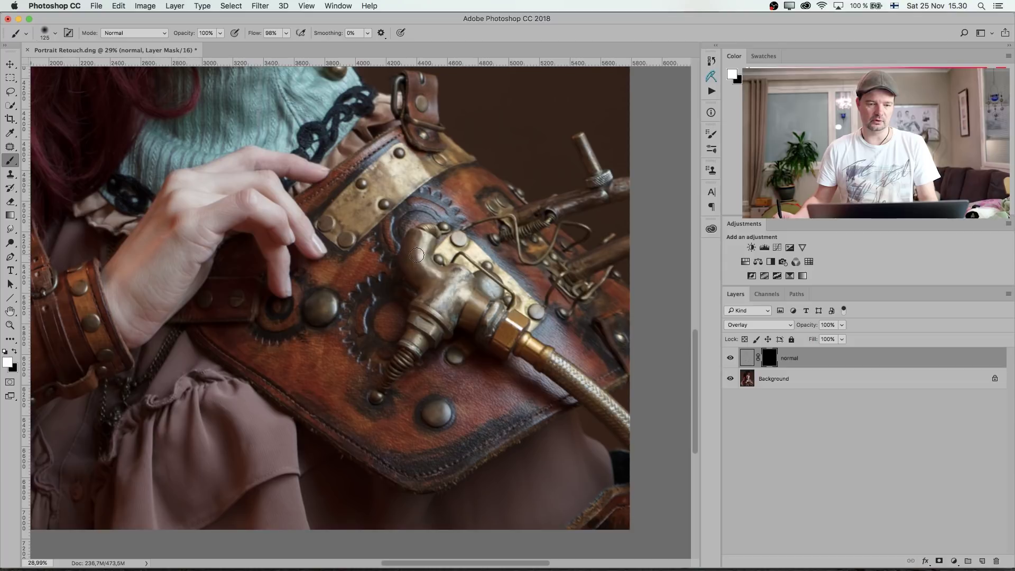
pyautogui.moveTo(450, 297)
pyautogui.mouseDown()
pyautogui.moveTo(564, 361)
pyautogui.moveTo(625, 426)
pyautogui.moveTo(561, 361)
pyautogui.moveTo(592, 271)
pyautogui.moveTo(555, 278)
pyautogui.moveTo(593, 255)
pyautogui.moveTo(563, 215)
pyautogui.moveTo(527, 224)
pyautogui.moveTo(604, 188)
pyautogui.moveTo(585, 145)
pyautogui.moveTo(580, 201)
pyautogui.mouseUp()
pyautogui.moveTo(503, 231)
pyautogui.mouseDown()
pyautogui.moveTo(458, 249)
pyautogui.moveTo(415, 226)
pyautogui.moveTo(336, 223)
pyautogui.moveTo(413, 156)
pyautogui.mouseUp()
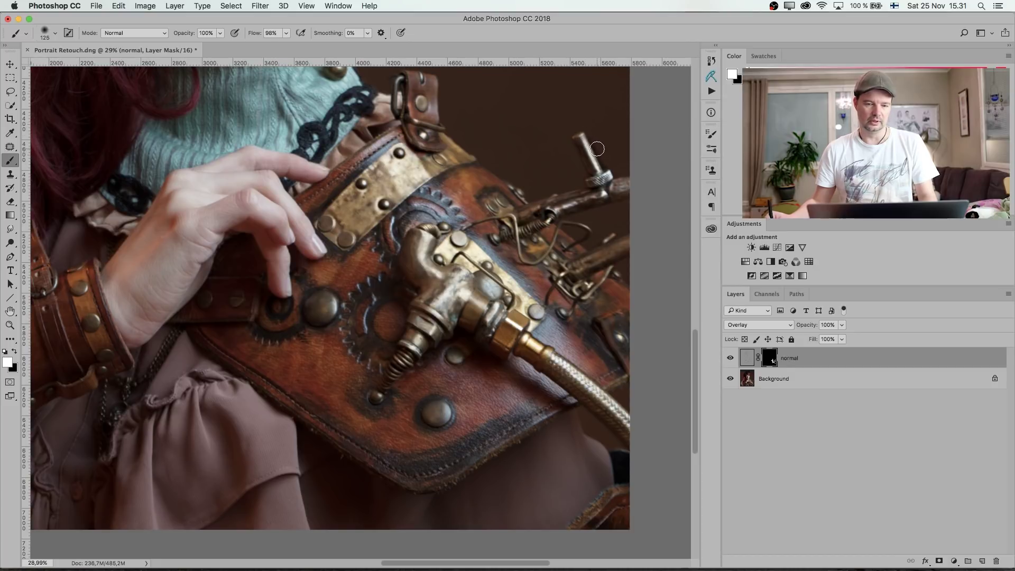
# Paint white in the mask over the large round metal rivets on the leather.
pyautogui.press('x')
pyautogui.press('x')
pyautogui.moveTo(435, 408); pyautogui.dragTo(445, 412)
pyautogui.moveTo(336, 300)
pyautogui.mouseDown()
pyautogui.moveTo(311, 318)
pyautogui.moveTo(335, 308)
pyautogui.mouseUp()
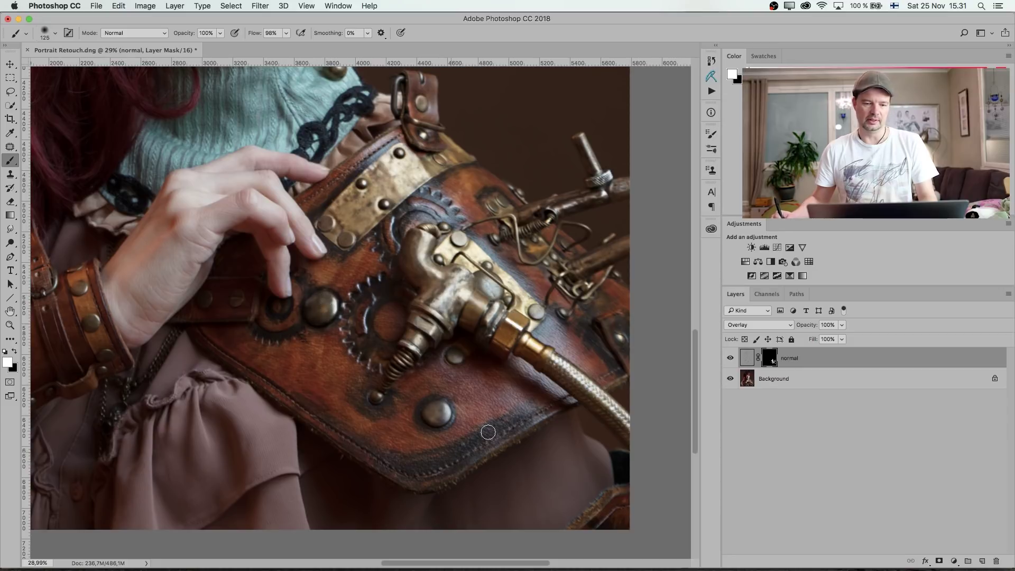
# Enlarge the brush to 300 pixels and paint white in the mask over the leather armour and its gears.
pyautogui.press(']')
pyautogui.press(']')
pyautogui.press(']')
pyautogui.press(']')
pyautogui.press(']')
pyautogui.moveTo(500, 413); pyautogui.dragTo(445, 364)
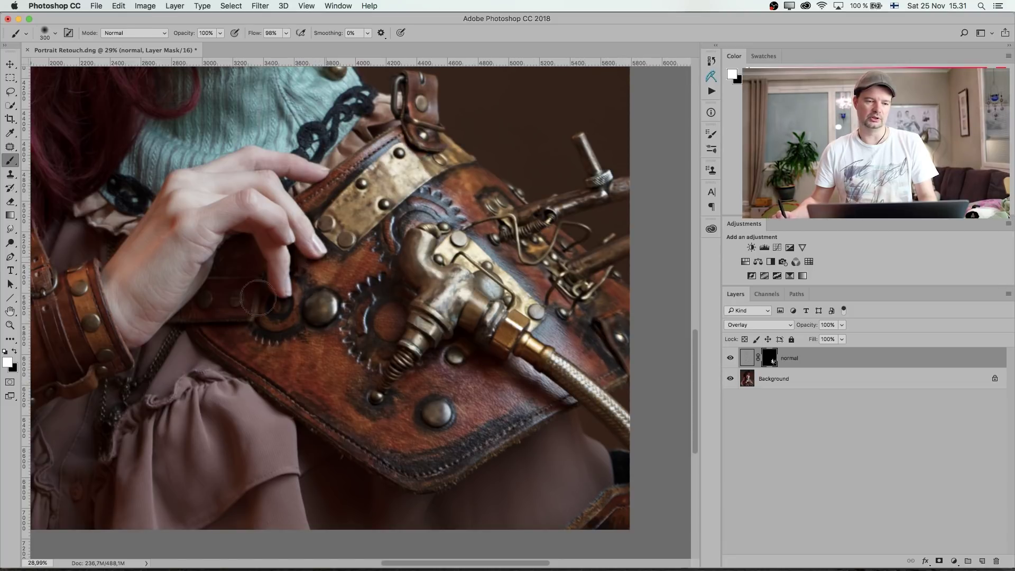
pyautogui.moveTo(352, 398)
pyautogui.mouseDown()
pyautogui.moveTo(374, 417)
pyautogui.moveTo(480, 364)
pyautogui.mouseUp()
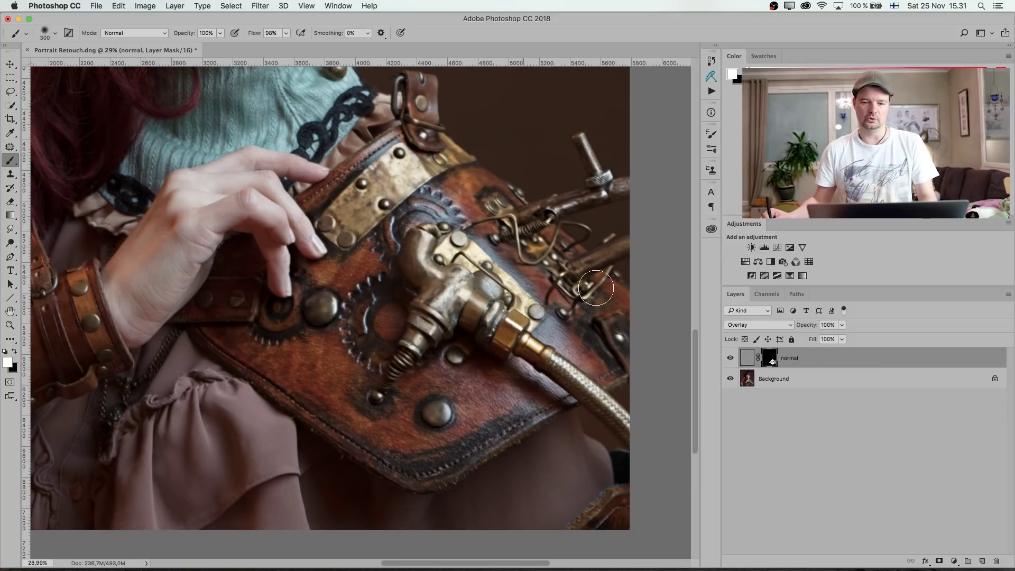
# Compare the masked leather and metal areas with the normal layer hidden and shown.
pyautogui.click(730, 359)
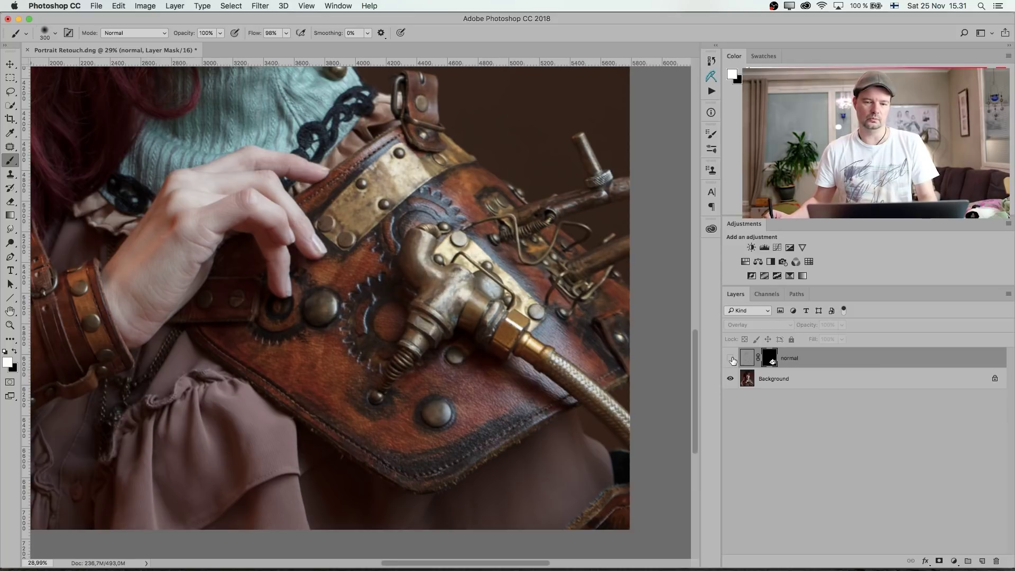
pyautogui.click(732, 360)
pyautogui.click(733, 360)
pyautogui.click(733, 360)
pyautogui.click(734, 360)
pyautogui.click(733, 360)
pyautogui.click(733, 360)
# Inspect the pipe fitting up close, and compare the wider portrait with the normal layer hidden and shown.
pyautogui.click(11, 325)
pyautogui.moveTo(456, 311); pyautogui.dragTo(510, 285)
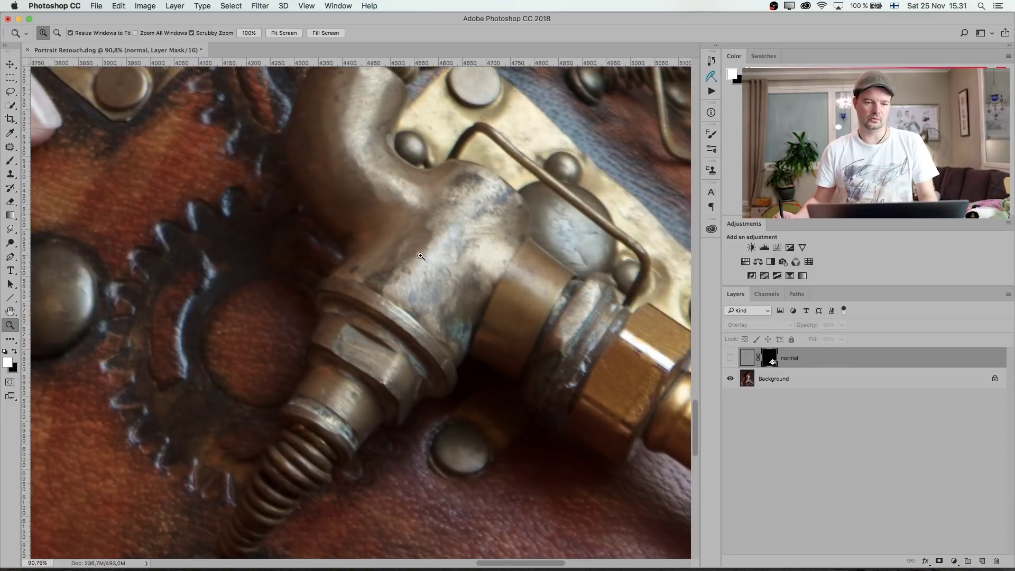
pyautogui.moveTo(421, 256); pyautogui.dragTo(467, 386)
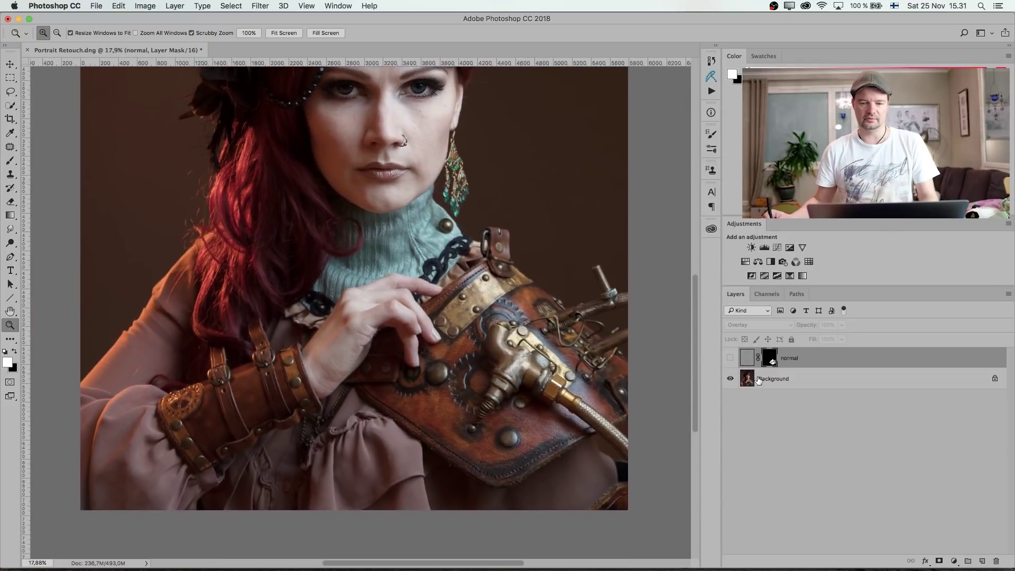
pyautogui.click(729, 359)
pyautogui.click(732, 359)
pyautogui.click(732, 359)
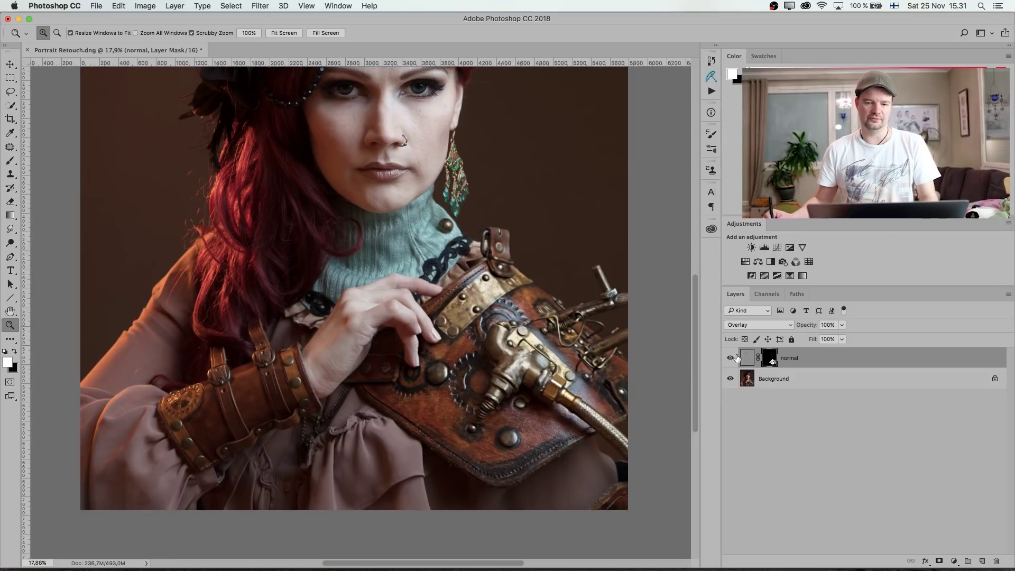
# Paint white in the normal layer's mask over the leather wrist cuff and the knitted turtleneck with its lace trim.
pyautogui.press('b')
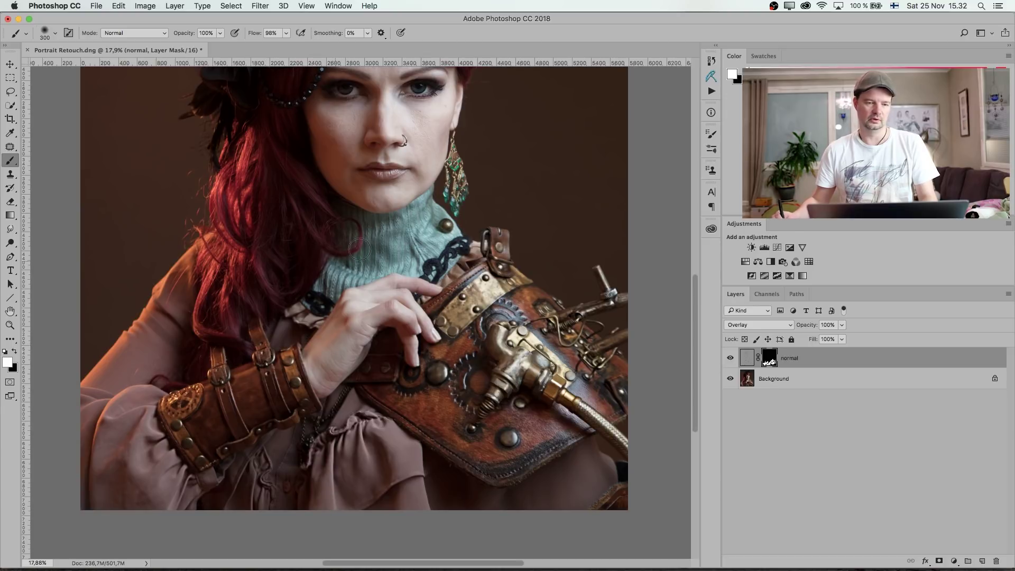
pyautogui.moveTo(410, 257)
pyautogui.mouseDown()
pyautogui.moveTo(448, 238)
pyautogui.moveTo(435, 277)
pyautogui.mouseUp()
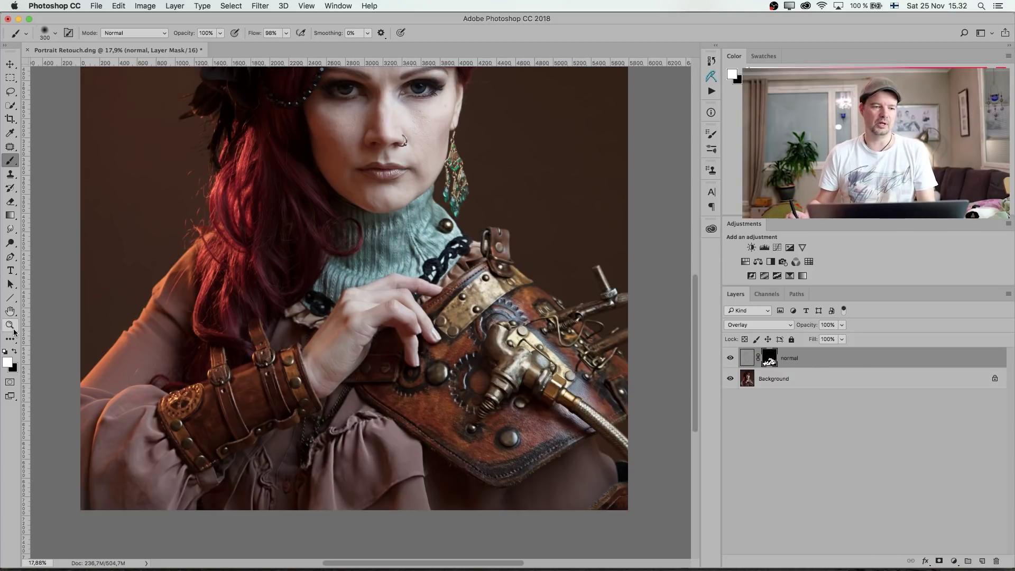
# Examine the leather armour up close with the normal layer hidden and shown.
pyautogui.click(9, 325)
pyautogui.moveTo(453, 358); pyautogui.dragTo(483, 352)
pyautogui.hscroll(5, 483, 351)
pyautogui.click(731, 358)
pyautogui.click(732, 360)
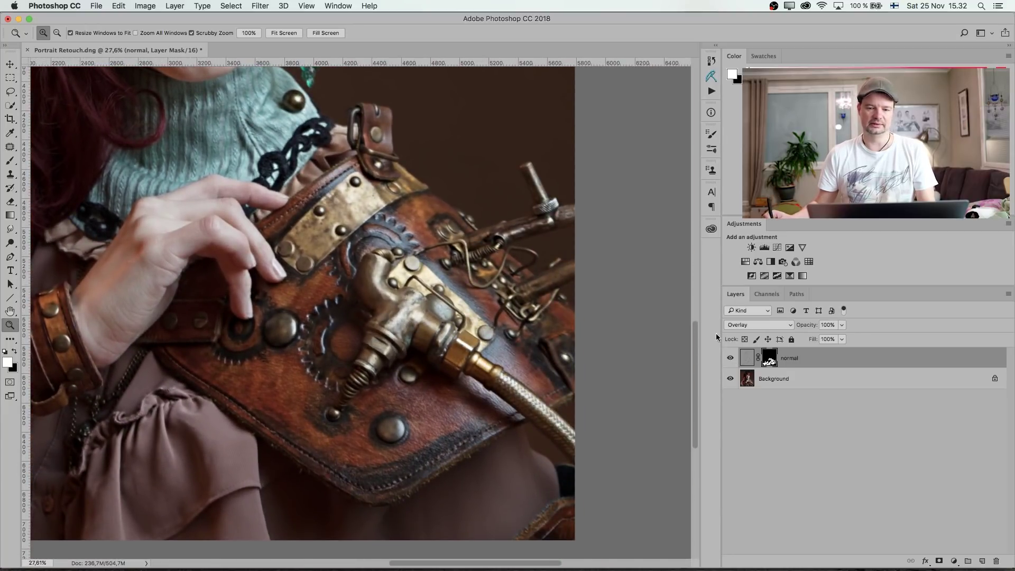